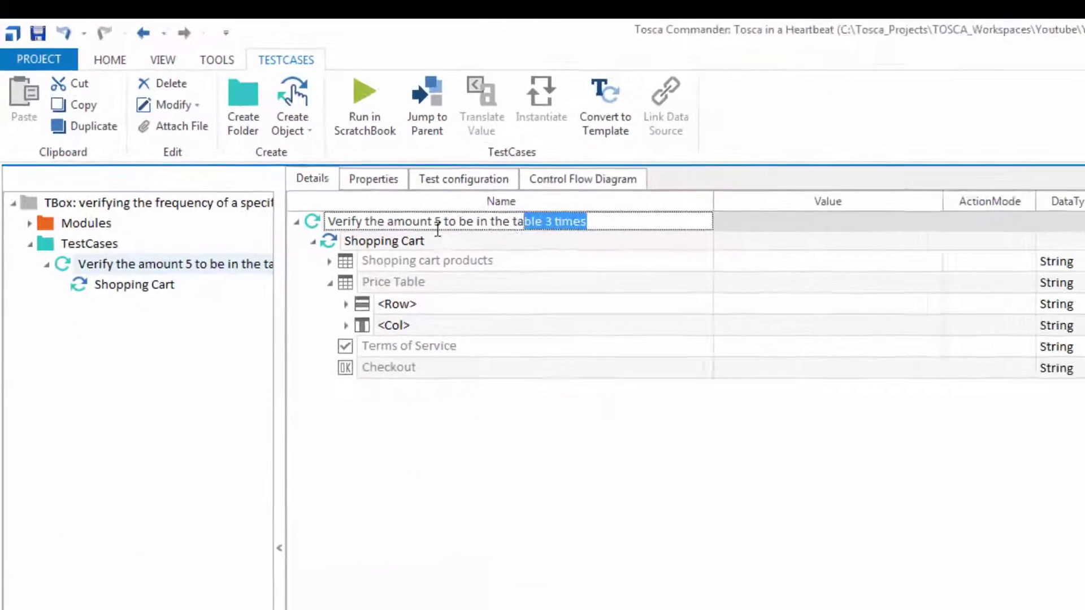
Trim the test case name down to 'Verify'
left_click_drag(438, 222, 365, 222)
key("BackSpace")
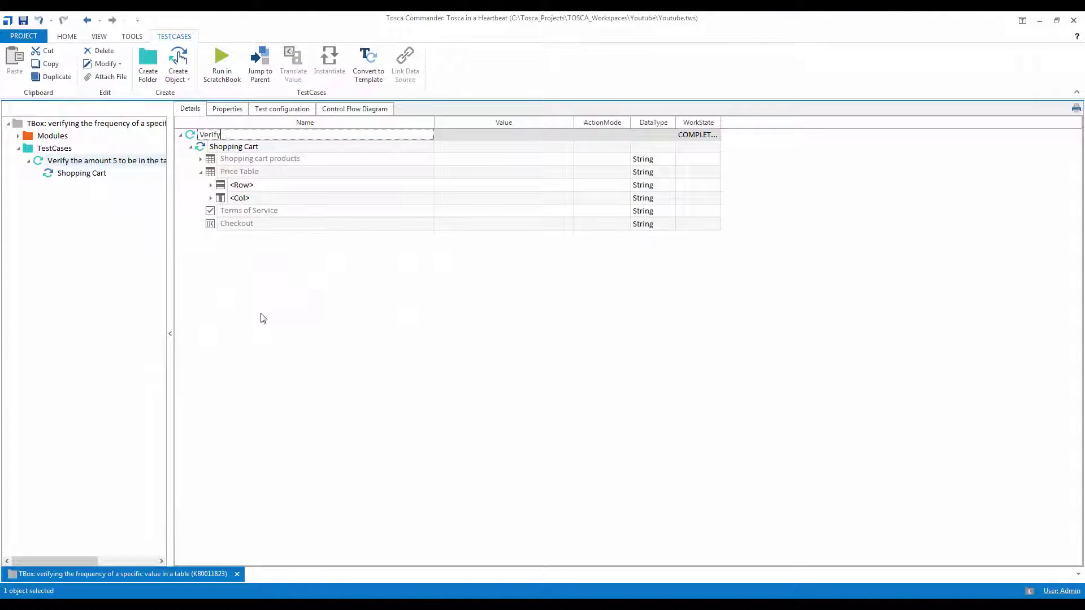
key("Return")
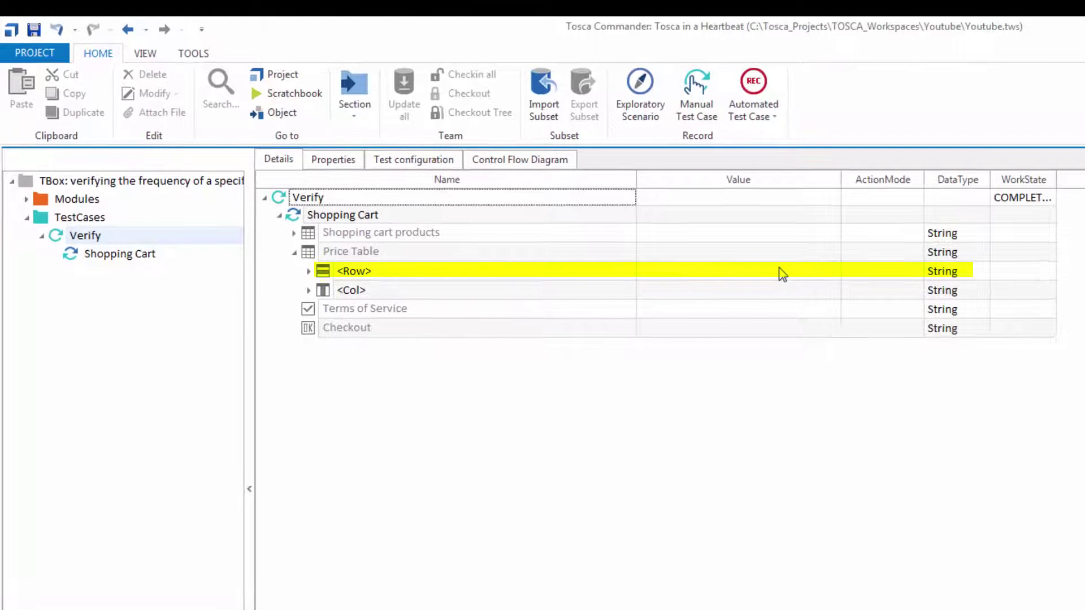
Set the first Price Table row to Verify with the condition ResultCount == 2
left_click(878, 272)
left_click(915, 272)
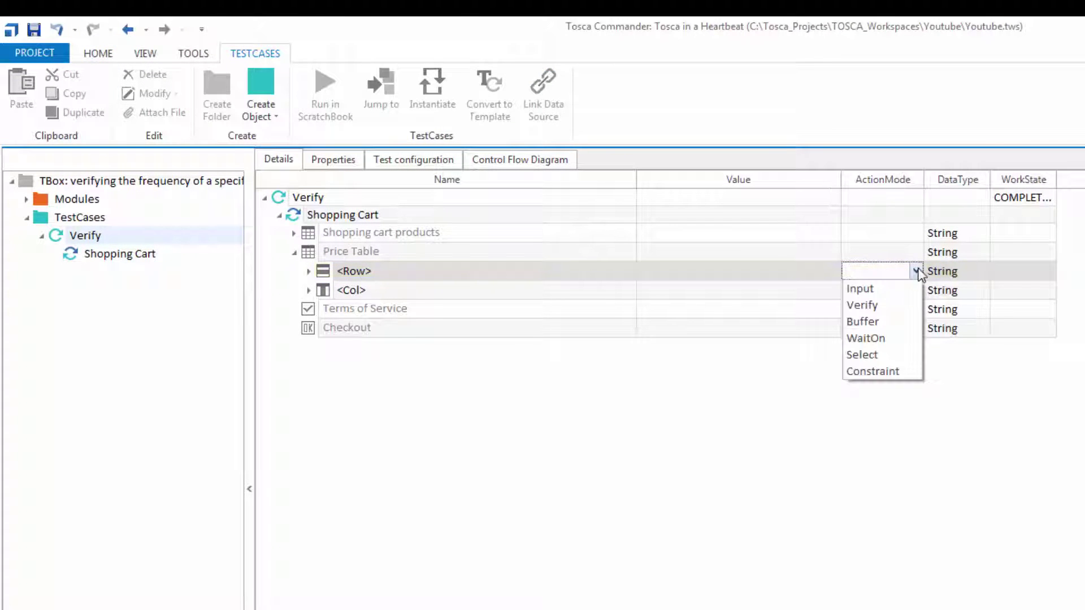
left_click(862, 306)
left_click(868, 355)
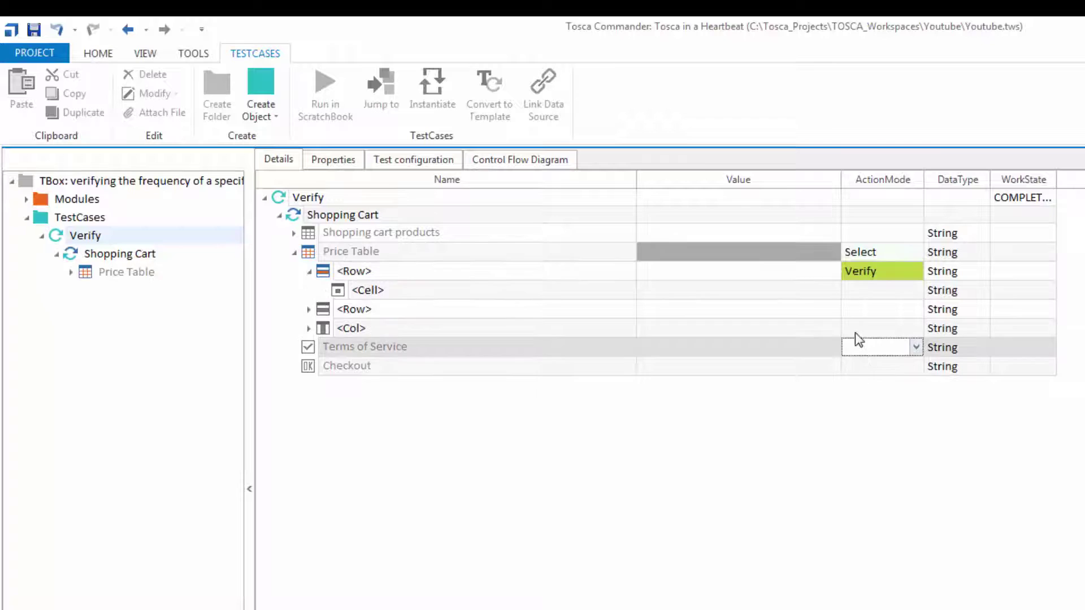
left_click(827, 271)
left_click(830, 271)
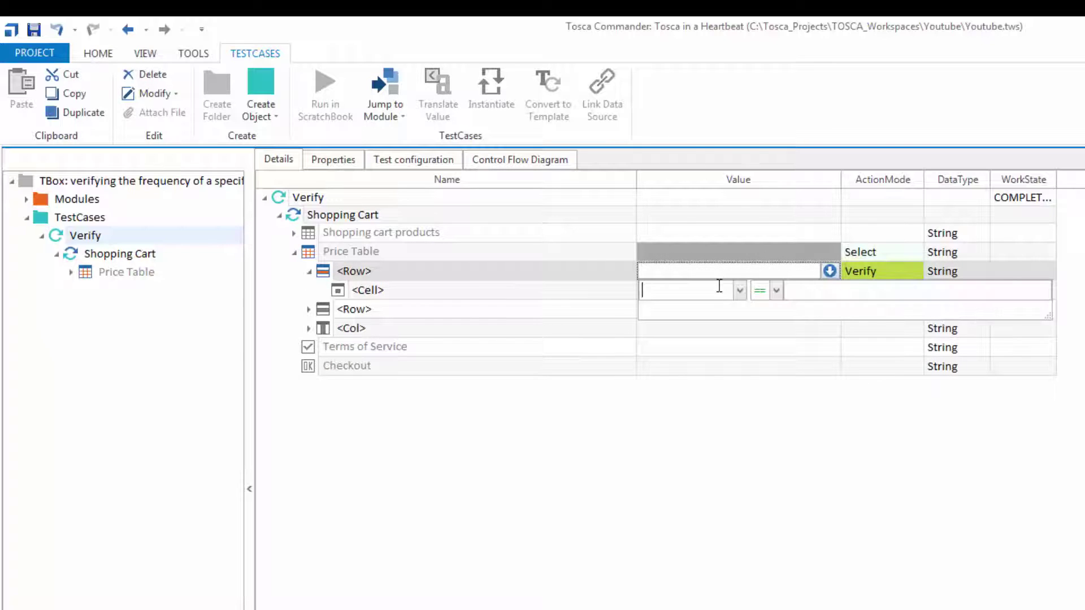
type("Resu")
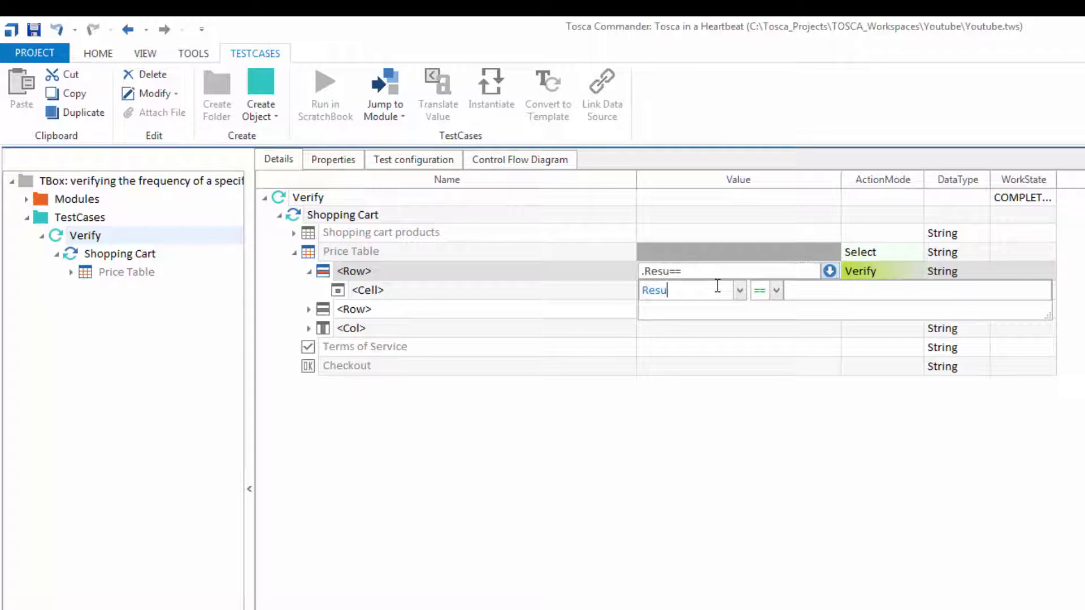
type("ltCoun")
type("t")
left_click(824, 298)
type("2")
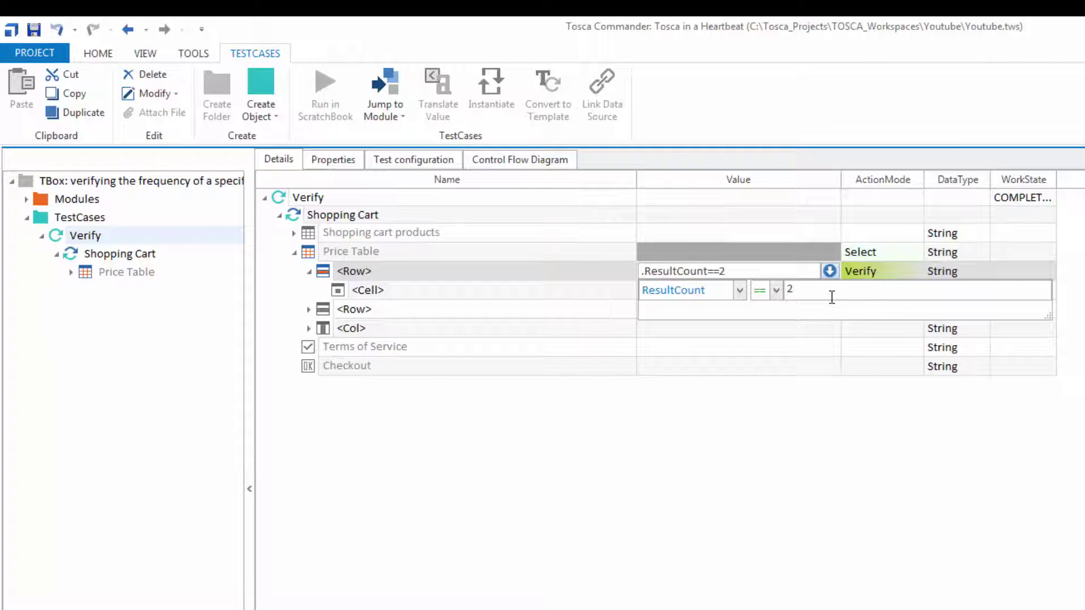
left_click(864, 437)
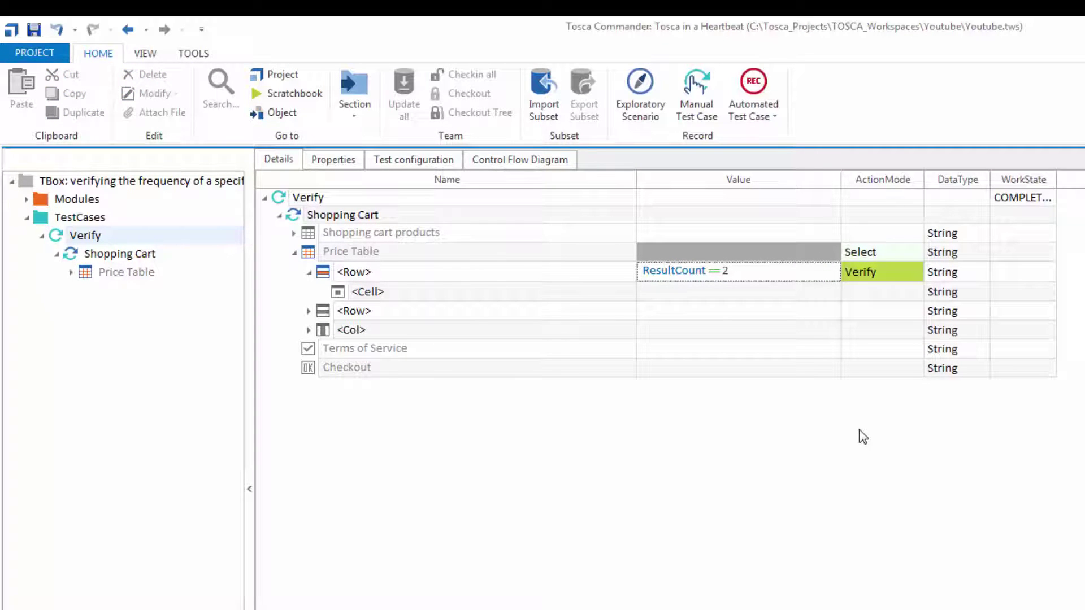
Make the row's $last cell a Constraint with value 384.00
left_click(882, 292)
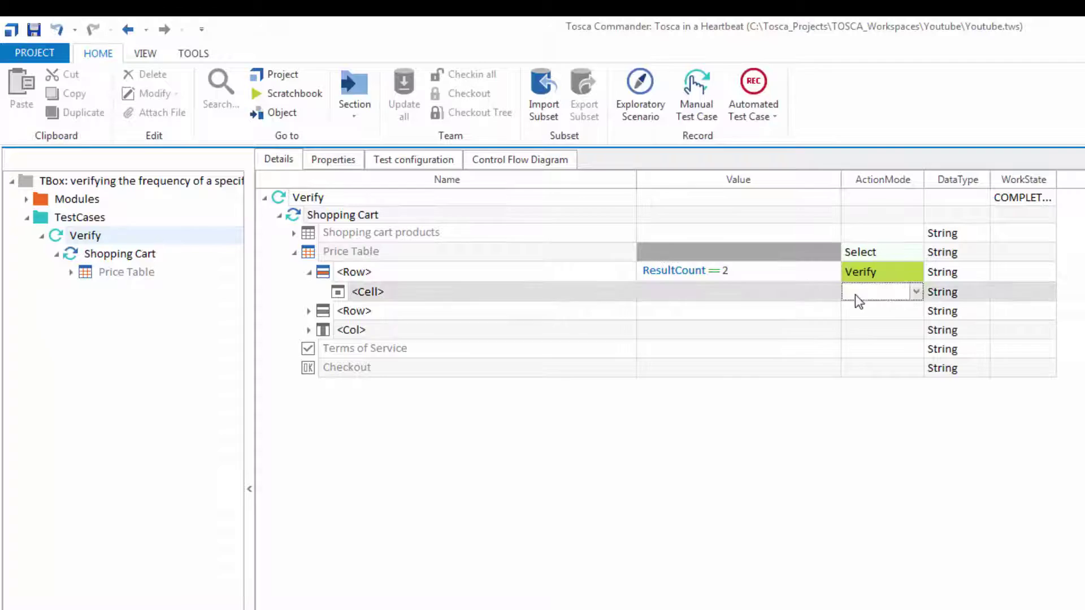
left_click(915, 292)
left_click(873, 391)
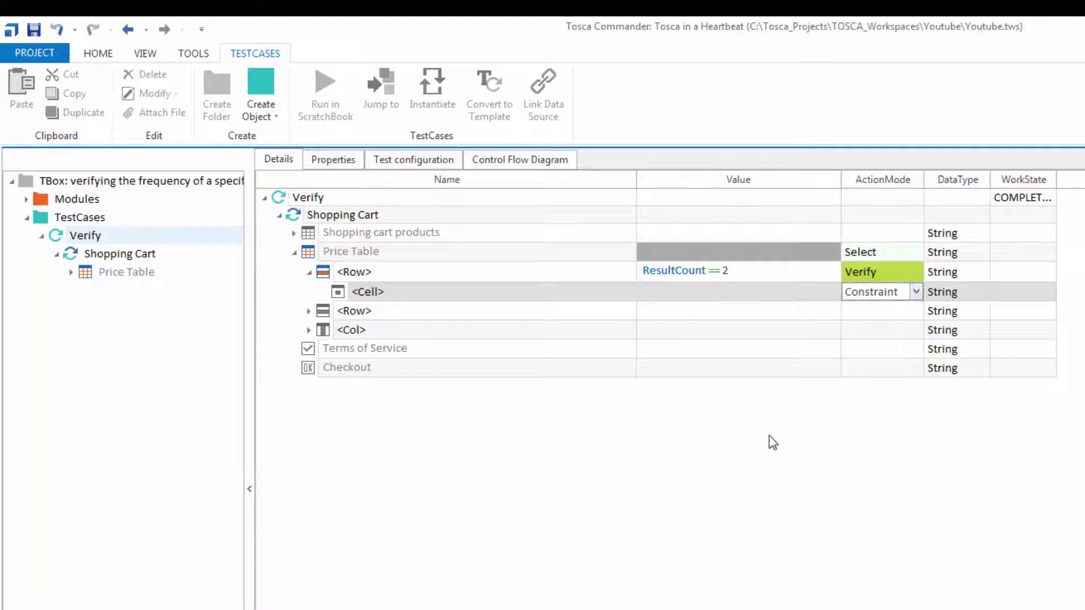
left_click(487, 292)
left_click(629, 292)
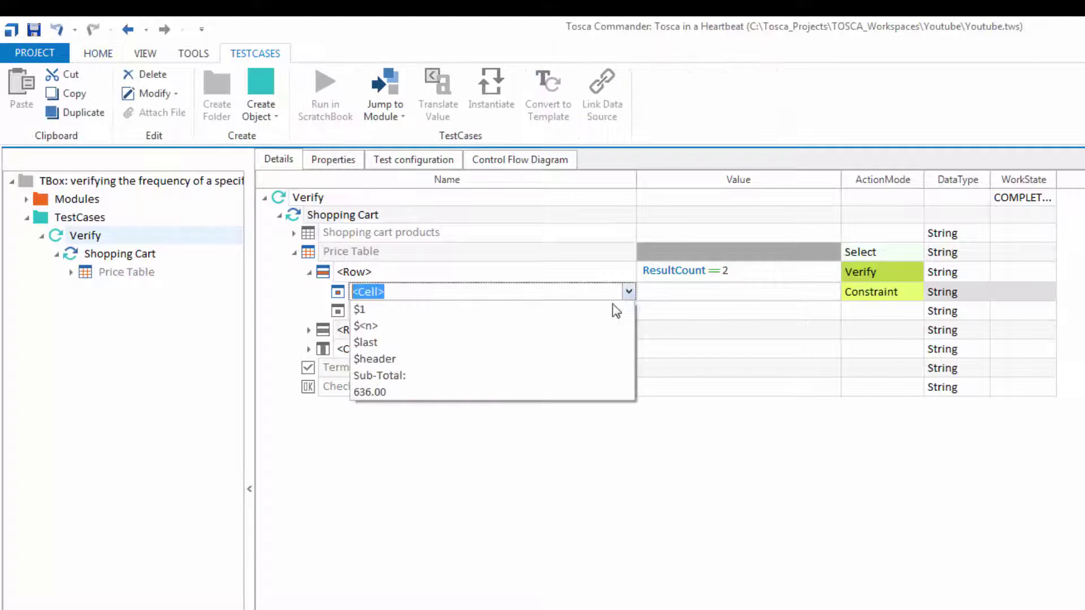
left_click(390, 343)
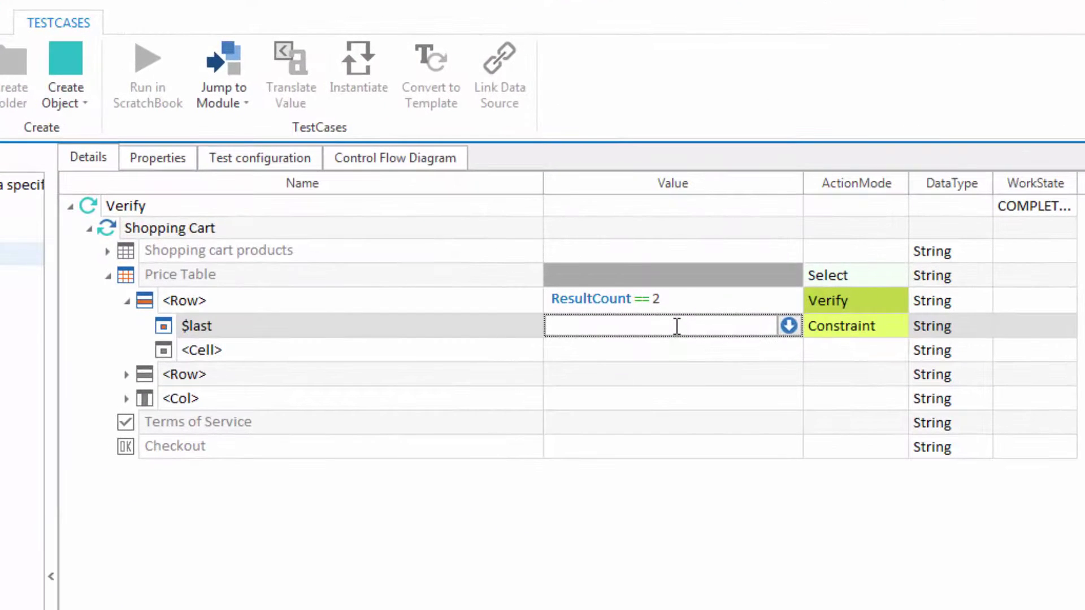
type("384.00")
key("Return")
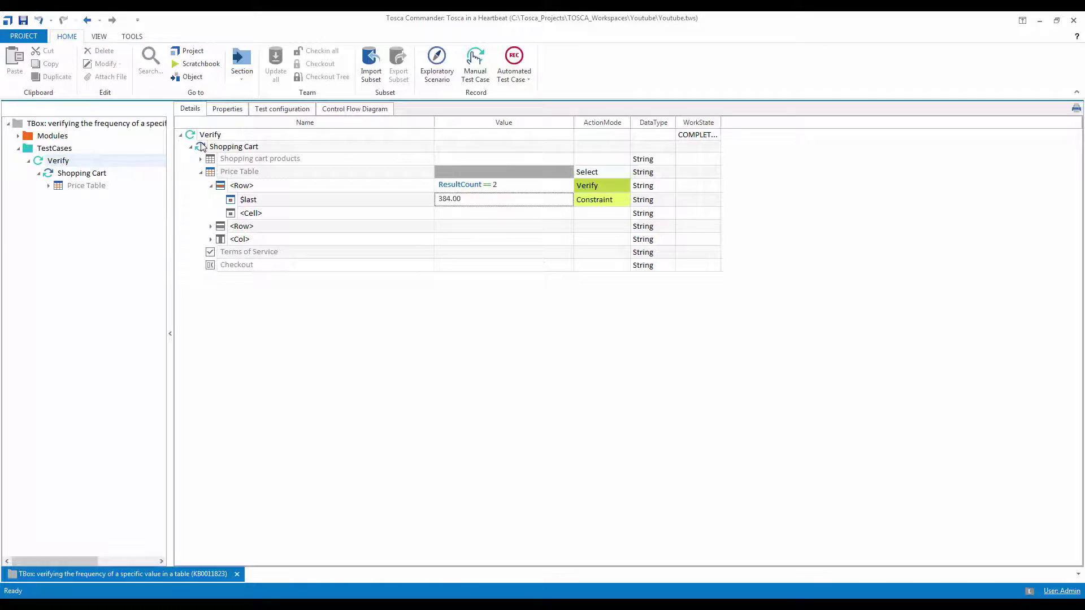
Run Verify in ScratchBook and view the Price Table row log showing expected and actual 2
left_click(204, 136)
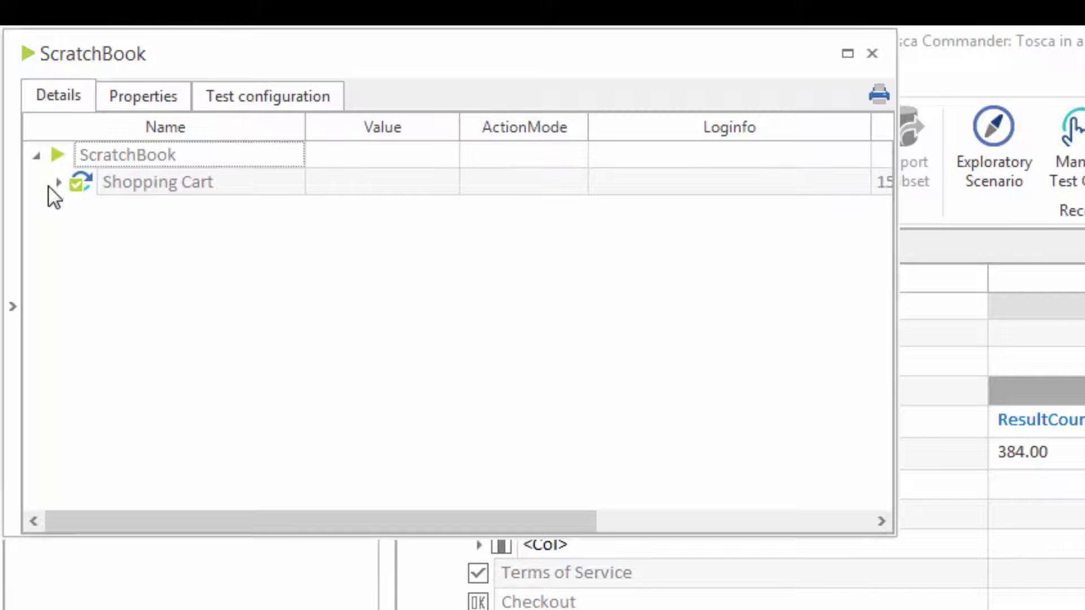
left_click(59, 183)
left_click(83, 209)
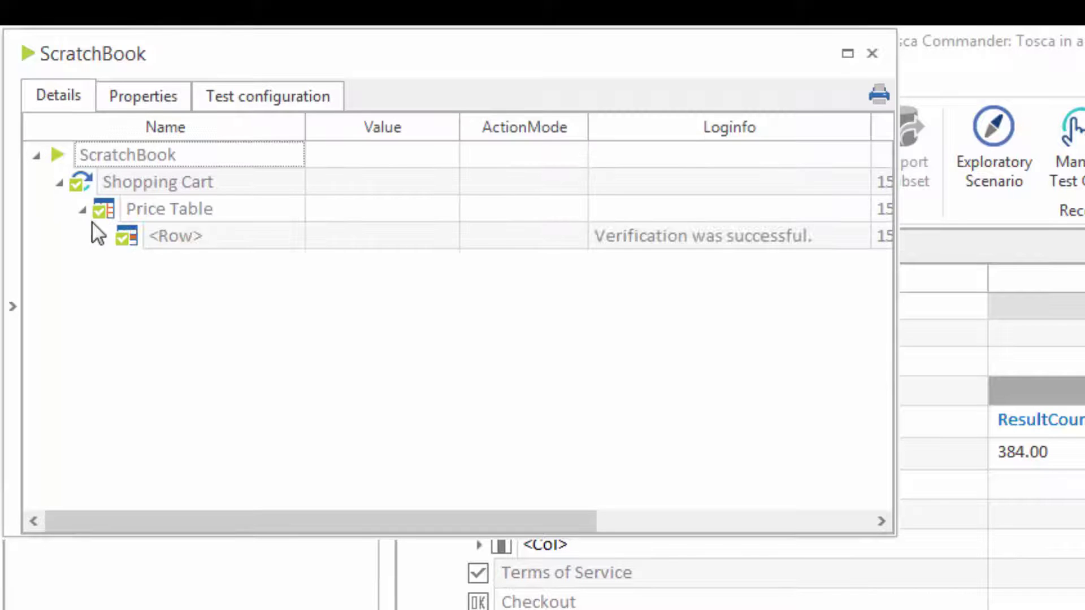
left_click(828, 242)
left_click(860, 237)
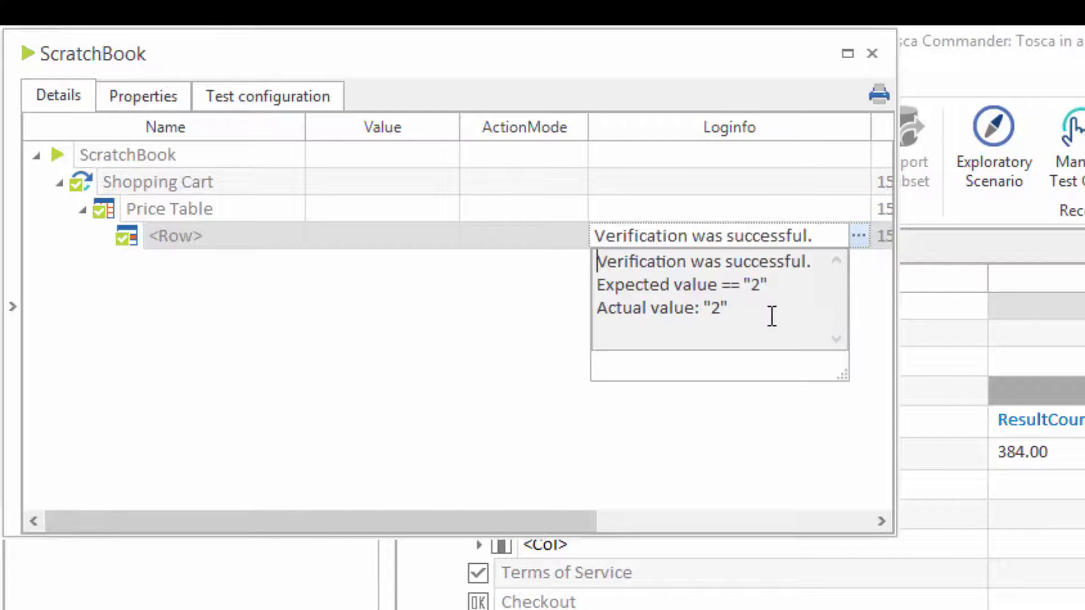
left_click(872, 53)
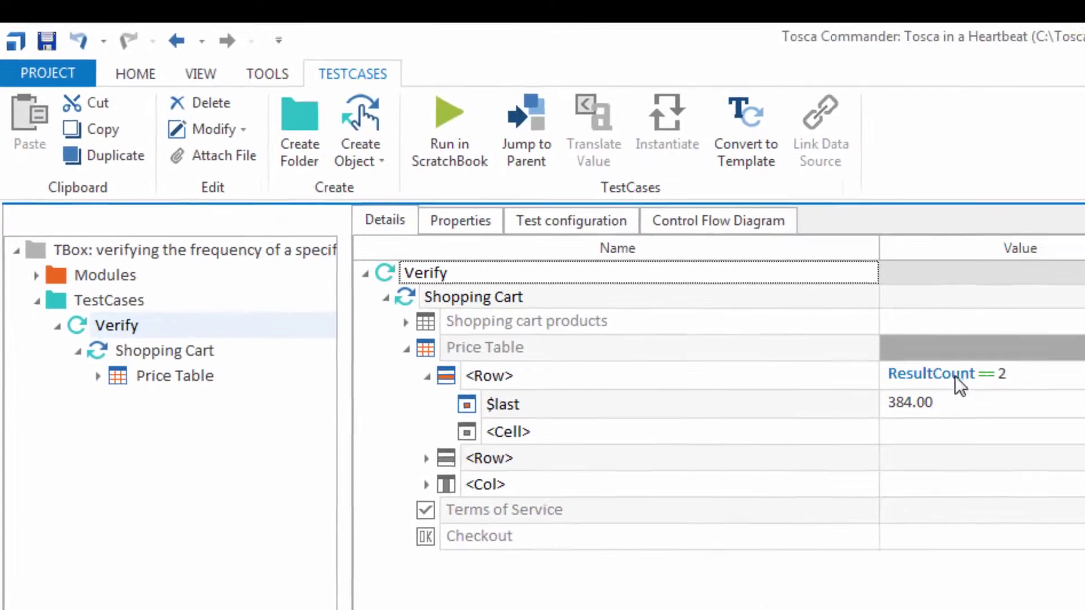